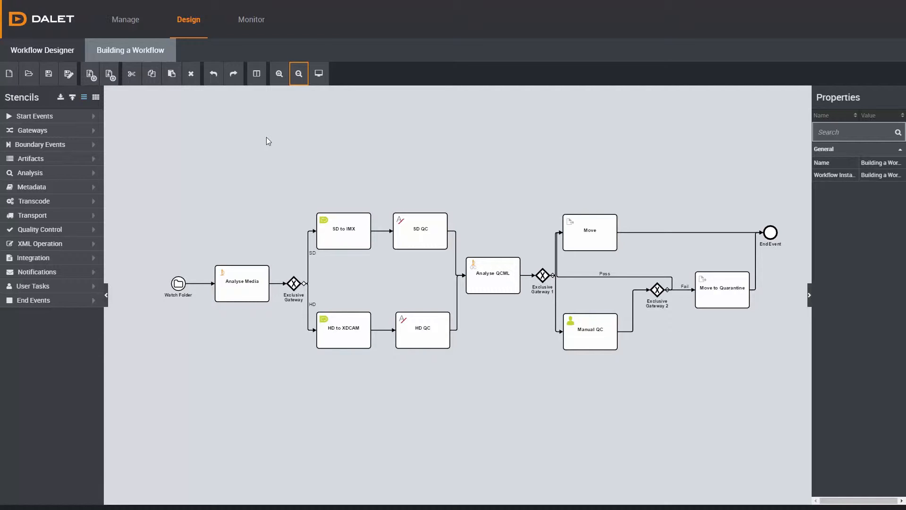
- Deploy the Building a Workflow definition as a workflow template and select it in the template list
{"action": "left_click", "coordinate": [124, 27]}
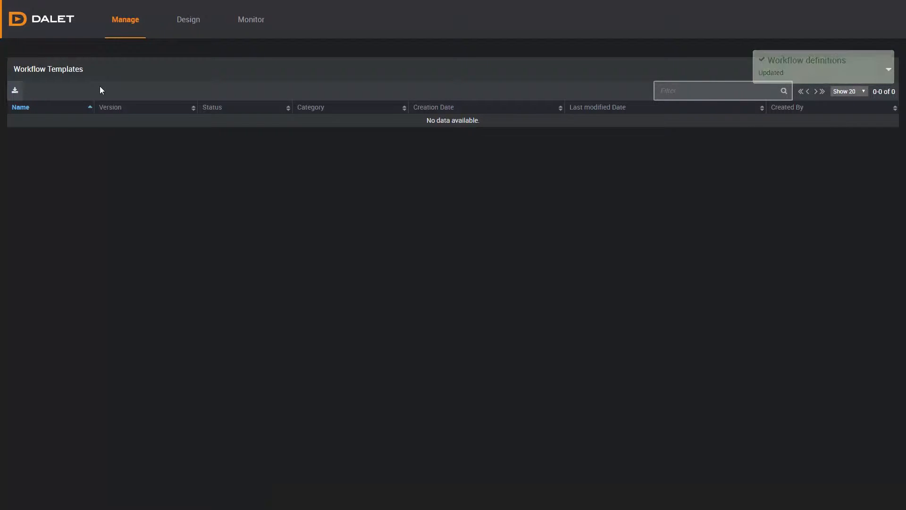
{"action": "left_click", "coordinate": [16, 91]}
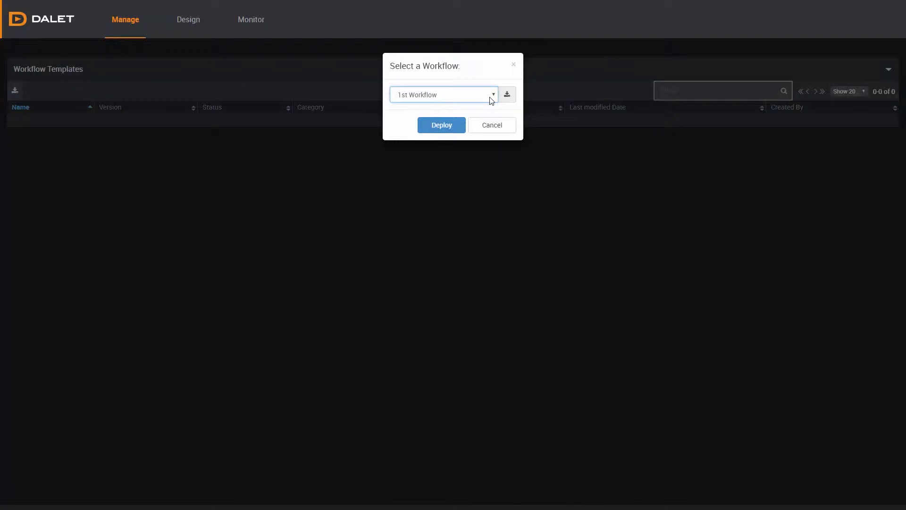
{"action": "left_click", "coordinate": [491, 100]}
{"action": "left_click", "coordinate": [486, 116]}
{"action": "left_click", "coordinate": [451, 126]}
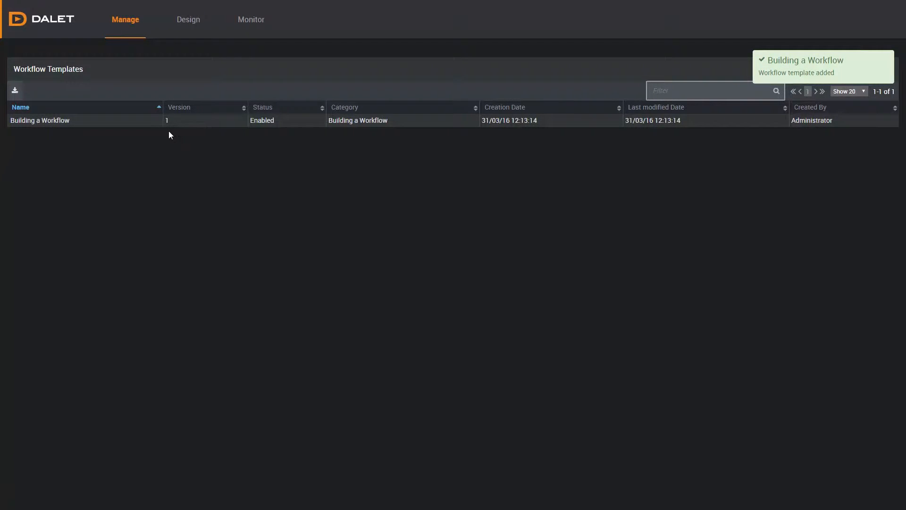
{"action": "left_click", "coordinate": [106, 123]}
{"action": "left_click", "coordinate": [108, 124]}
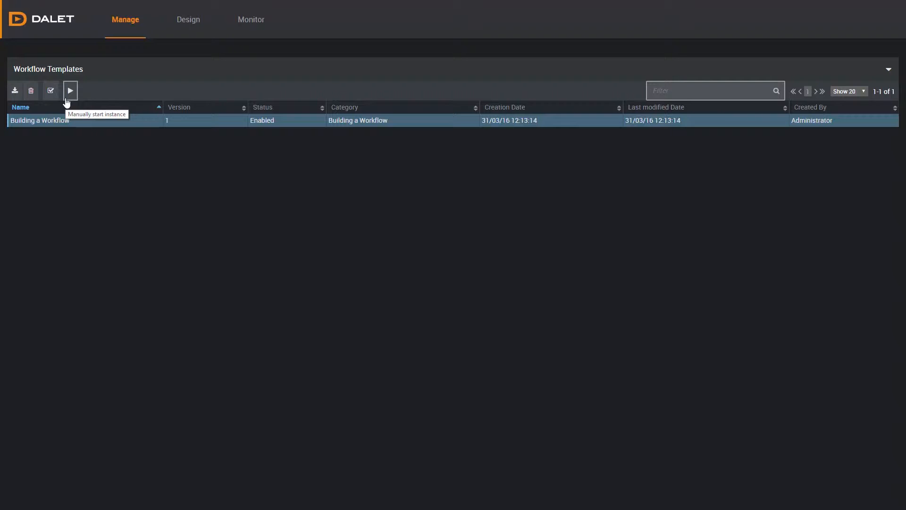
- Open the workflow instance monitor, then switch to File Explorer and move Workflow Engine Video 1.mxf into the Watch Folder
{"action": "left_click", "coordinate": [244, 26]}
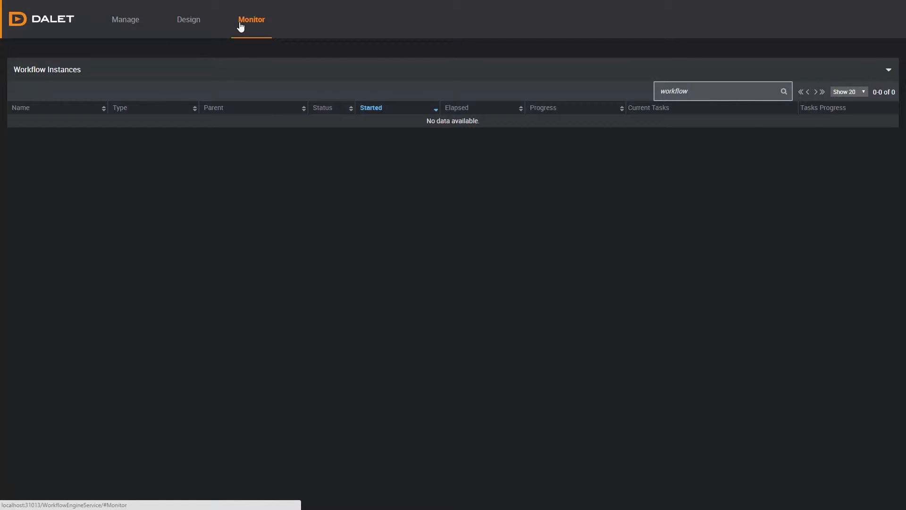
{"action": "key", "text": "alt+Tab"}
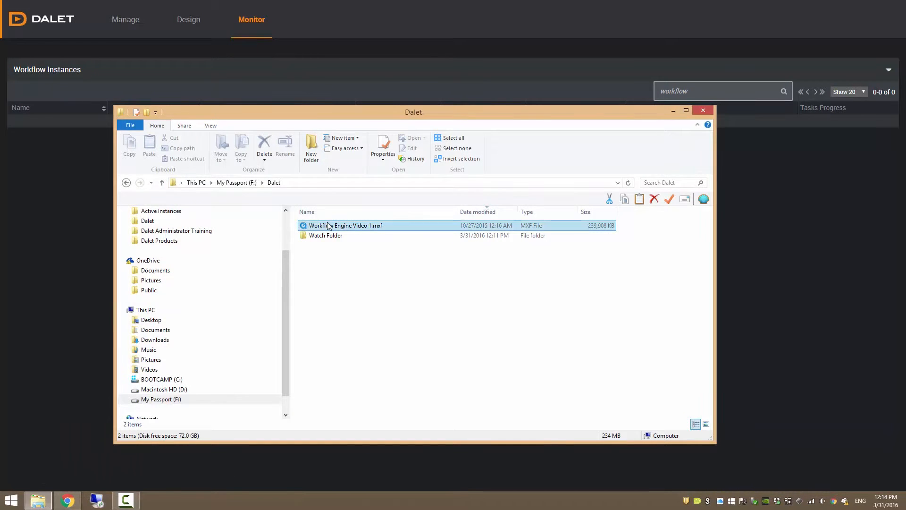
{"action": "left_click_drag", "start_coordinate": [328, 226], "coordinate": [330, 235]}
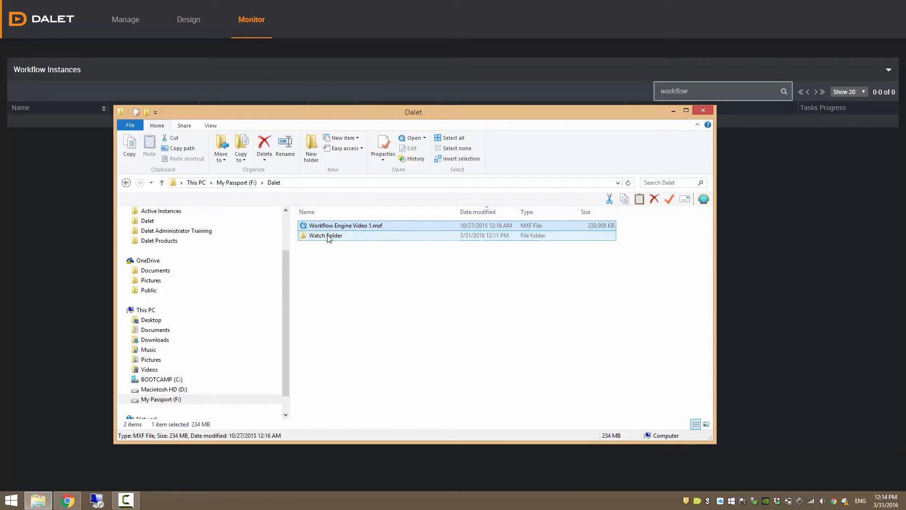
{"action": "left_click", "coordinate": [270, 85]}
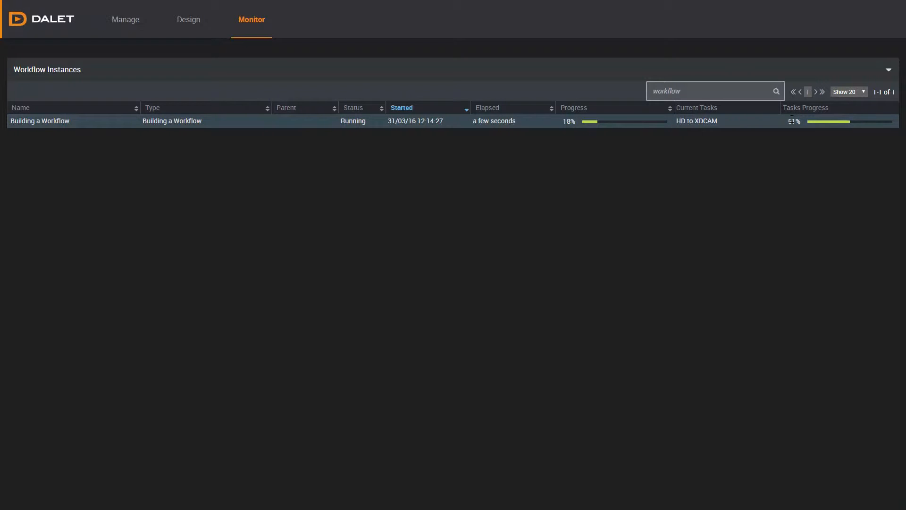
- Open the details of the Building a Workflow instance and retry the failed instance
{"action": "left_click", "coordinate": [791, 120]}
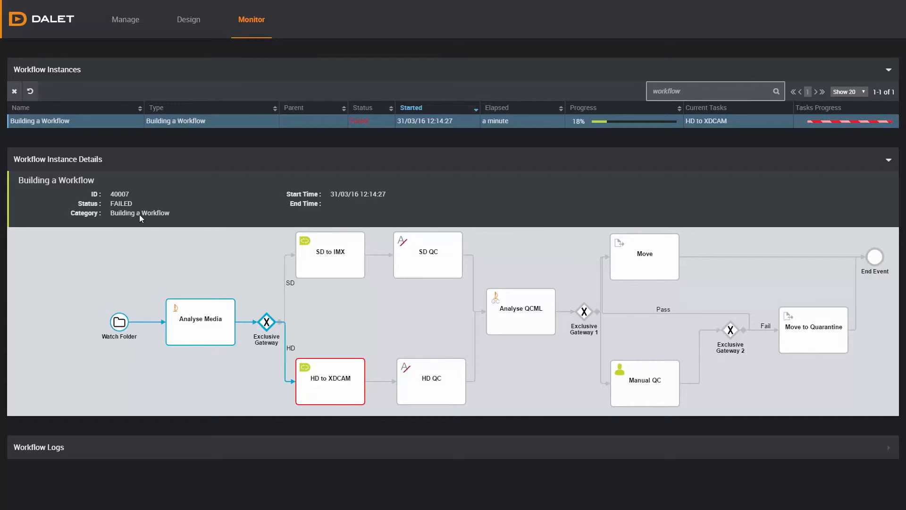
{"action": "left_click", "coordinate": [30, 91]}
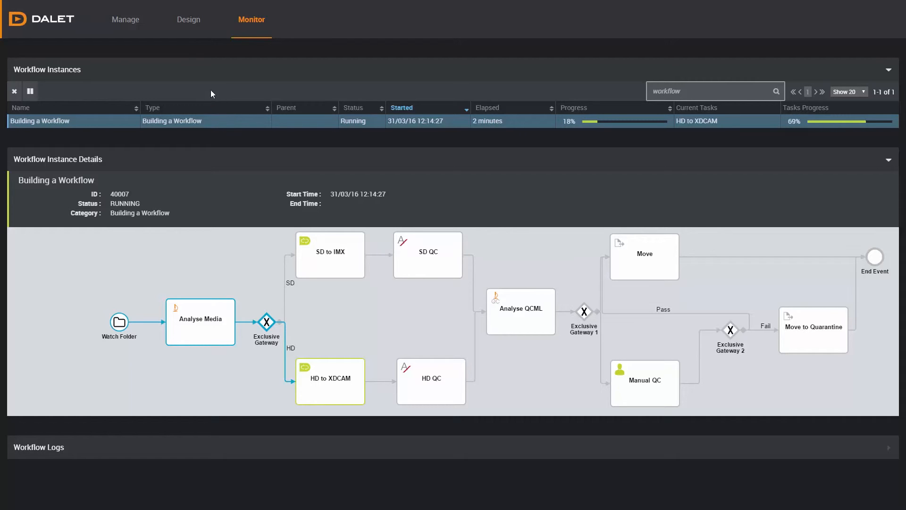
- Open the Building a Workflow definition in the Workflow Designer
{"action": "left_click", "coordinate": [190, 24]}
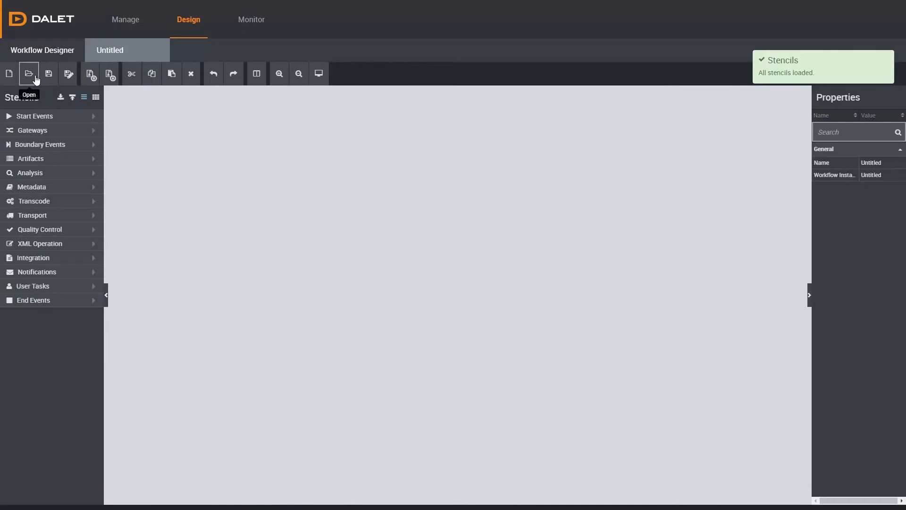
{"action": "left_click", "coordinate": [29, 73]}
{"action": "left_click", "coordinate": [493, 95]}
{"action": "left_click", "coordinate": [485, 117]}
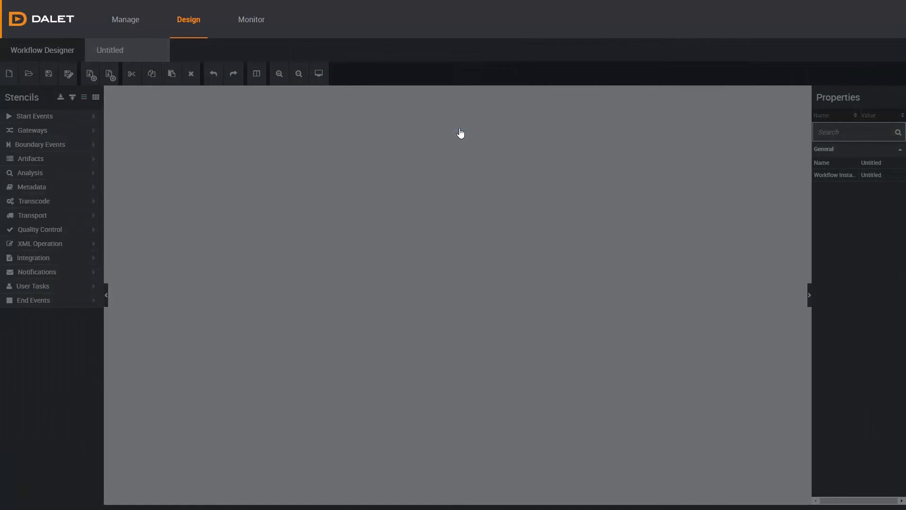
- Append the Watch Folder task's Output File Name (No Extension) to the Workflow Instance Name Convention and save the workflow
{"action": "left_click_drag", "start_coordinate": [759, 290], "coordinate": [714, 291]}
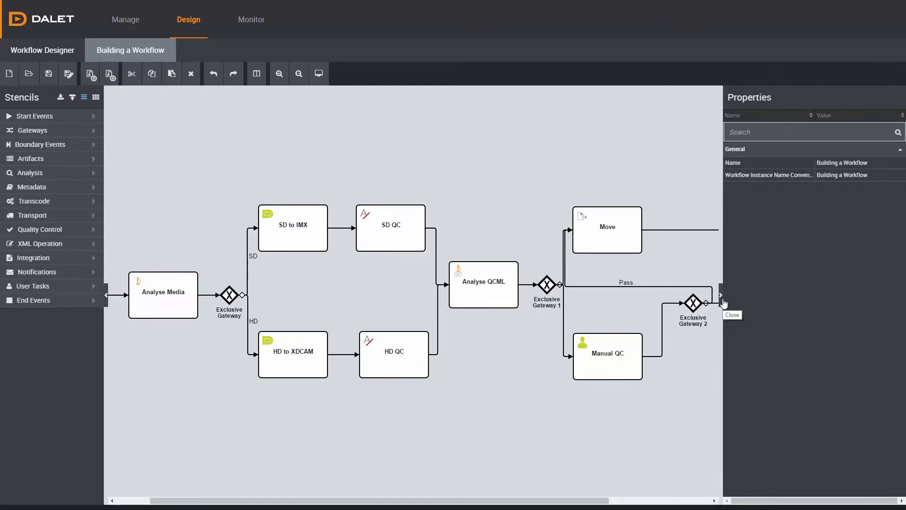
{"action": "left_click", "coordinate": [830, 177]}
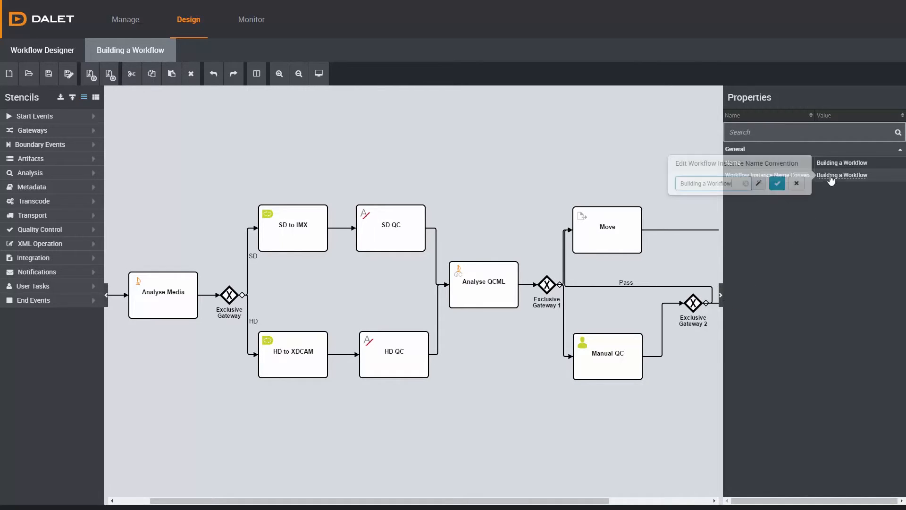
{"action": "left_click", "coordinate": [758, 184]}
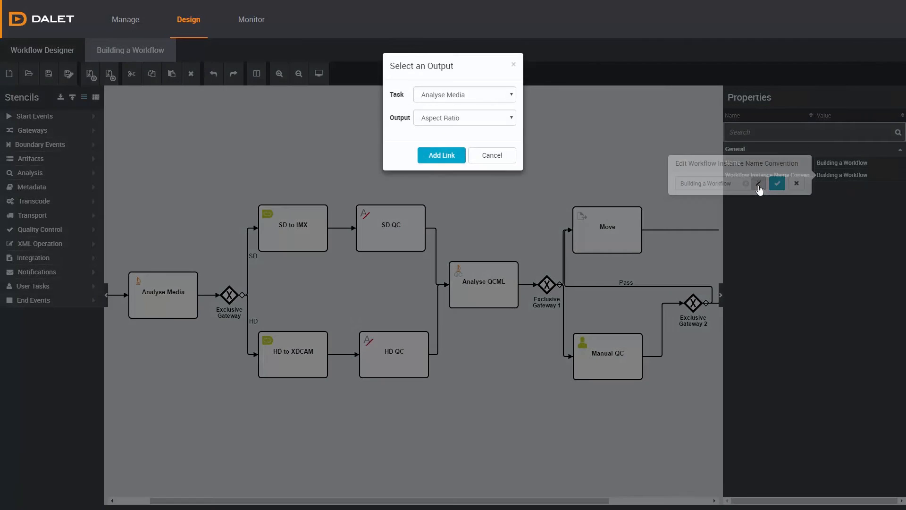
{"action": "left_click", "coordinate": [511, 97]}
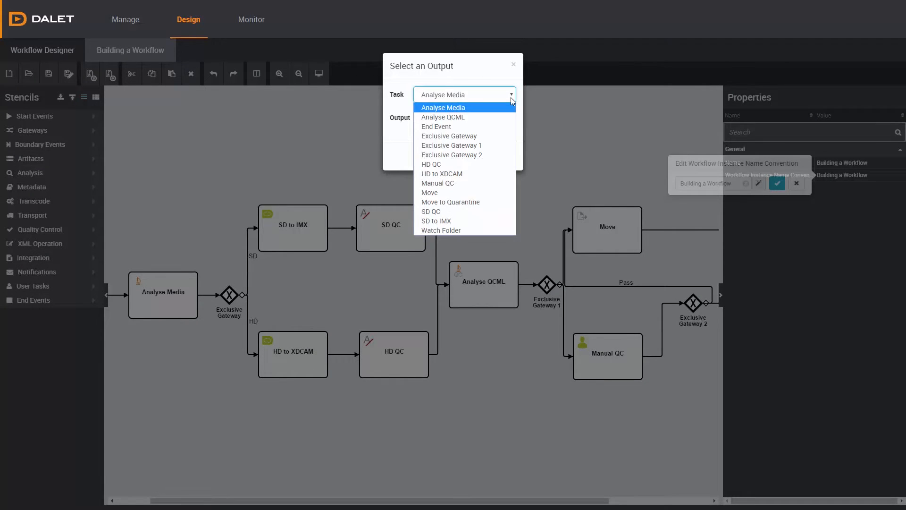
{"action": "left_click", "coordinate": [477, 225]}
{"action": "left_click", "coordinate": [489, 117]}
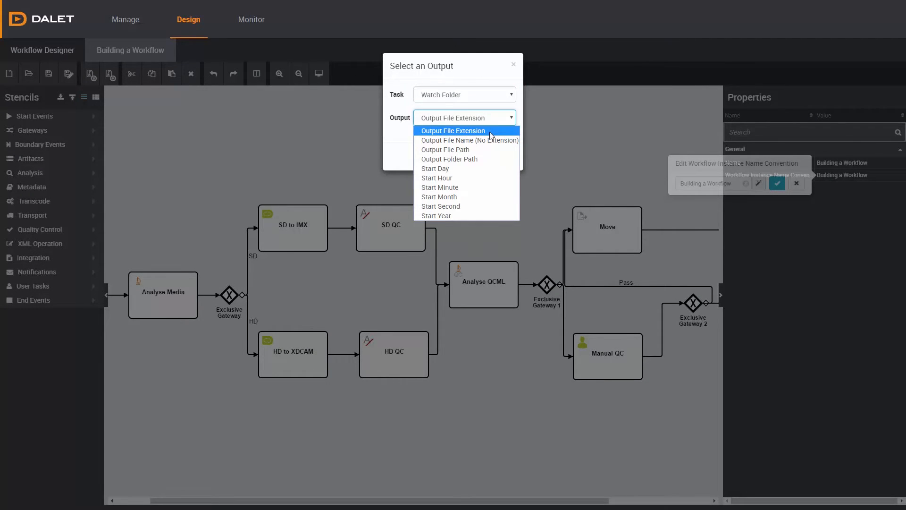
{"action": "left_click", "coordinate": [490, 140]}
{"action": "left_click", "coordinate": [454, 158]}
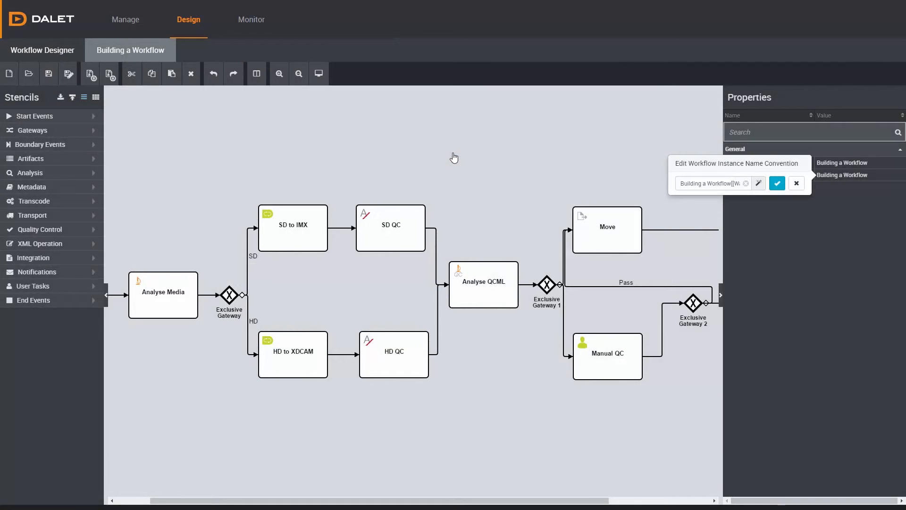
{"action": "left_click", "coordinate": [776, 184]}
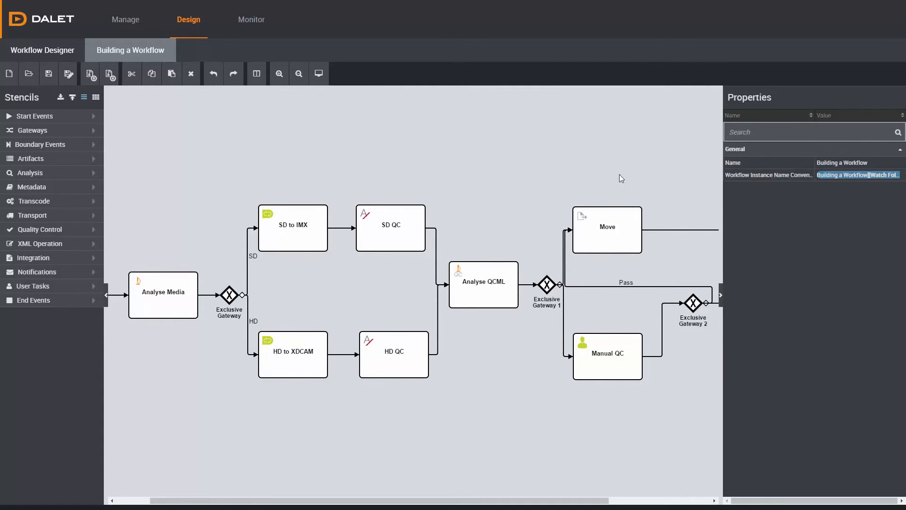
{"action": "left_click", "coordinate": [42, 80]}
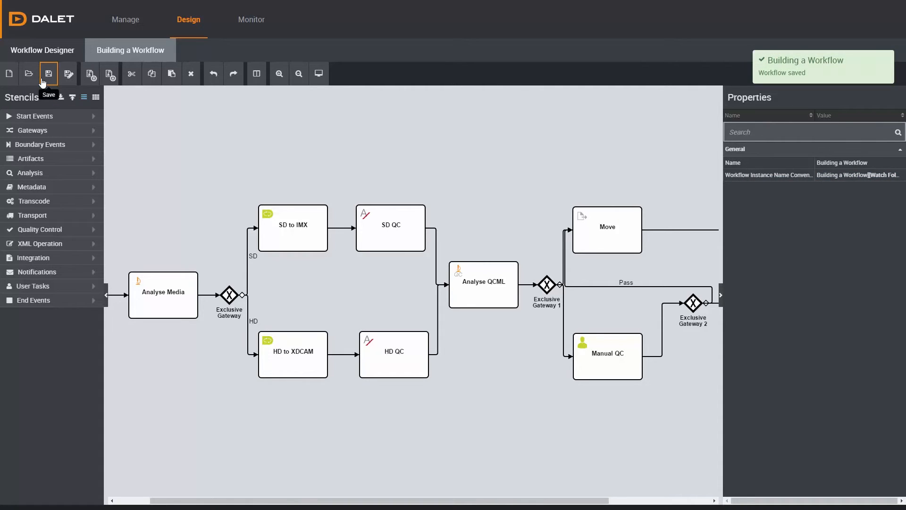
- Redeploy the edited Building a Workflow definition to update its workflow template
{"action": "left_click", "coordinate": [120, 20]}
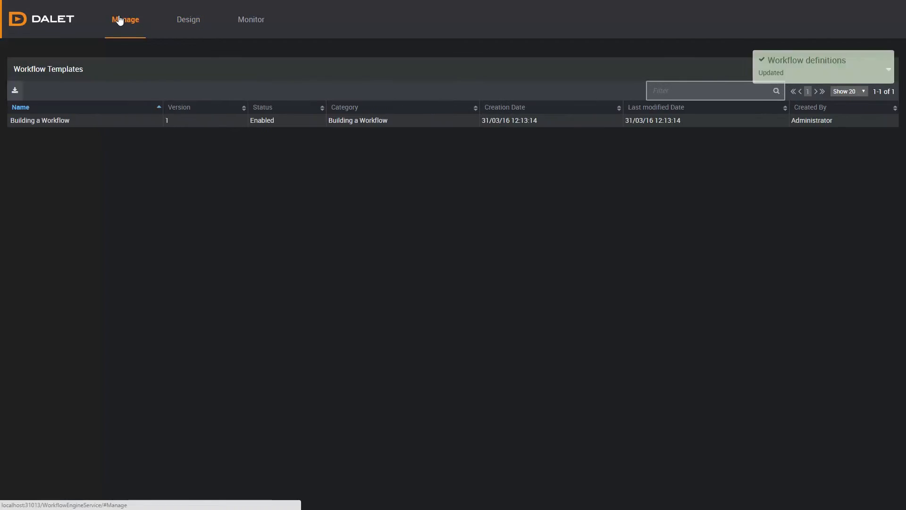
{"action": "left_click", "coordinate": [95, 120]}
{"action": "left_click", "coordinate": [14, 91]}
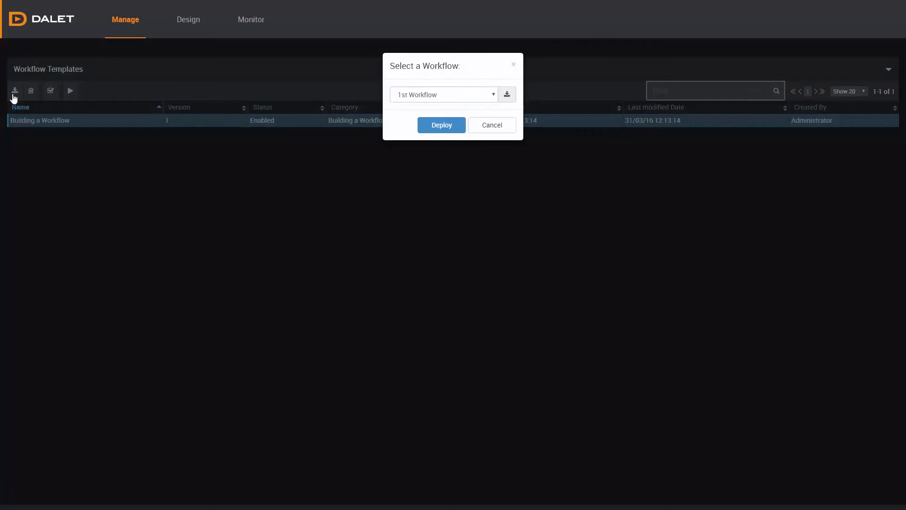
{"action": "left_click", "coordinate": [477, 94]}
{"action": "left_click", "coordinate": [479, 116]}
{"action": "left_click", "coordinate": [449, 129]}
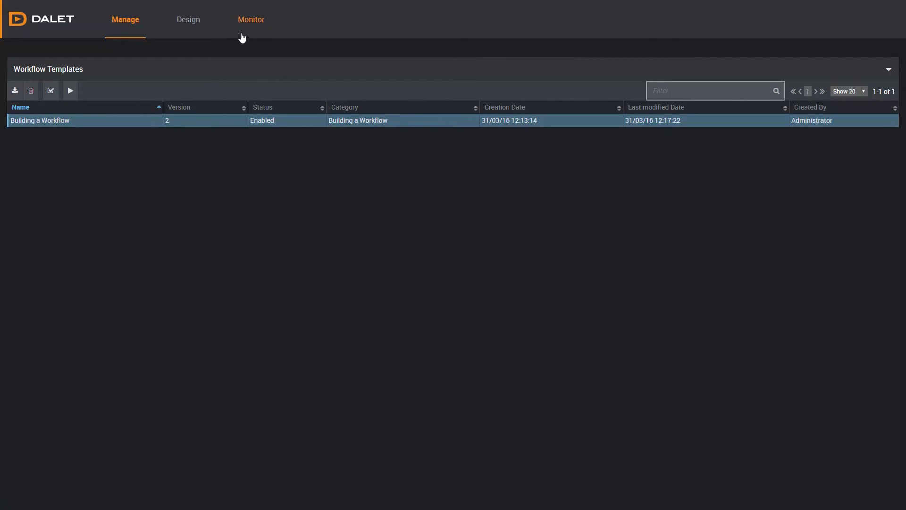
- Return to the instance monitor, then switch to File Explorer and move the Workflow Engine Video 2 file into the Watch Folder
{"action": "left_click", "coordinate": [247, 26]}
{"action": "key", "text": "alt+Tab"}
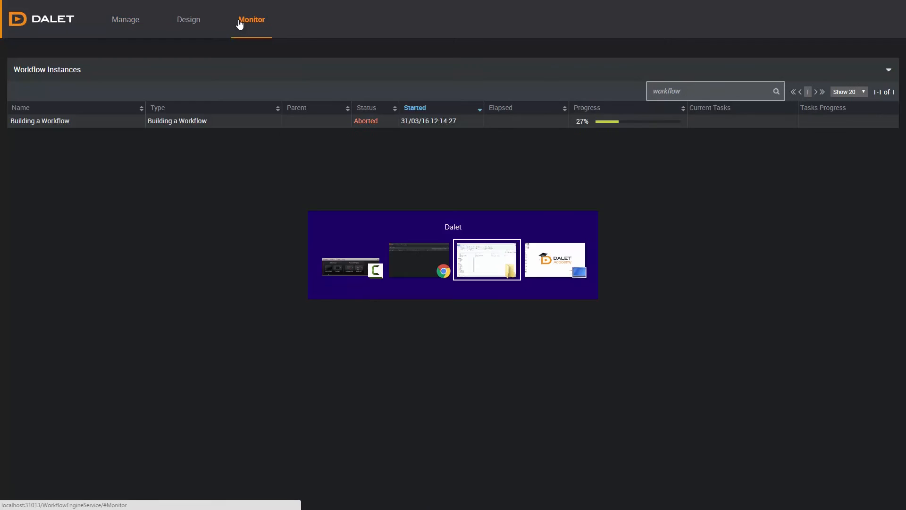
{"action": "left_click_drag", "start_coordinate": [314, 225], "coordinate": [316, 235]}
{"action": "left_click", "coordinate": [104, 229]}
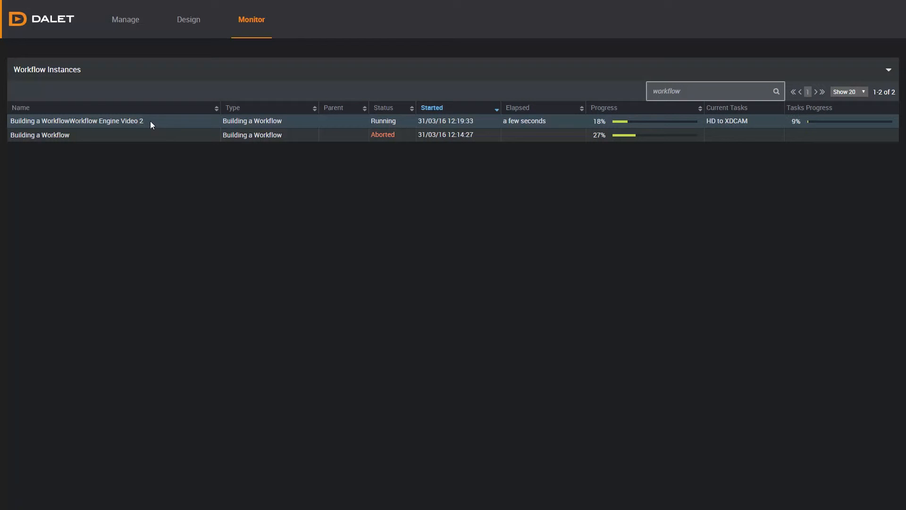
- Examine the details and workflow logs of the Building a WorkflowWorkflow Engine Video 2 instance
{"action": "left_click", "coordinate": [89, 121]}
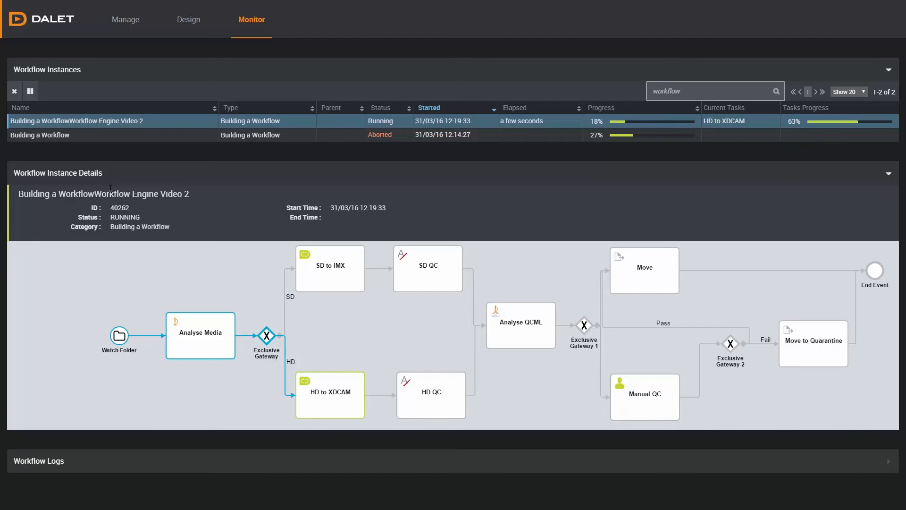
{"action": "left_click", "coordinate": [137, 461]}
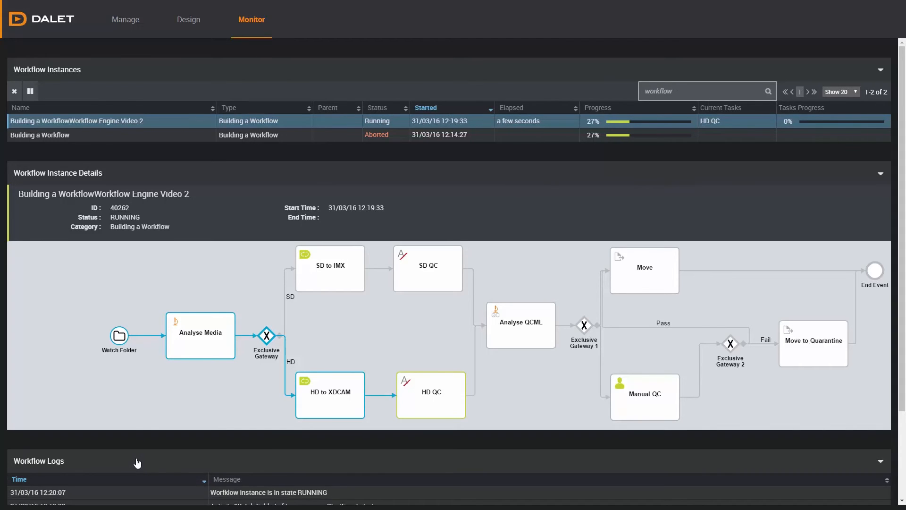
{"action": "scroll", "coordinate": [137, 462], "scroll_direction": "down", "scroll_amount": 2}
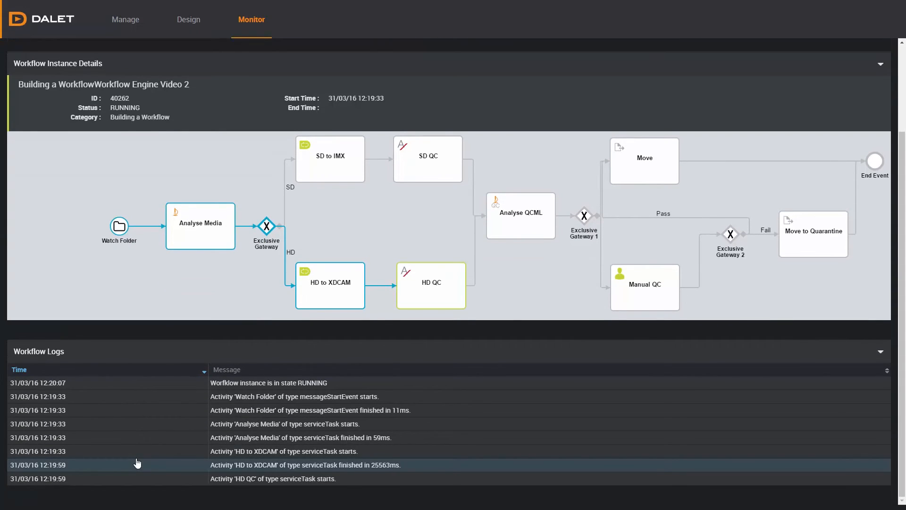